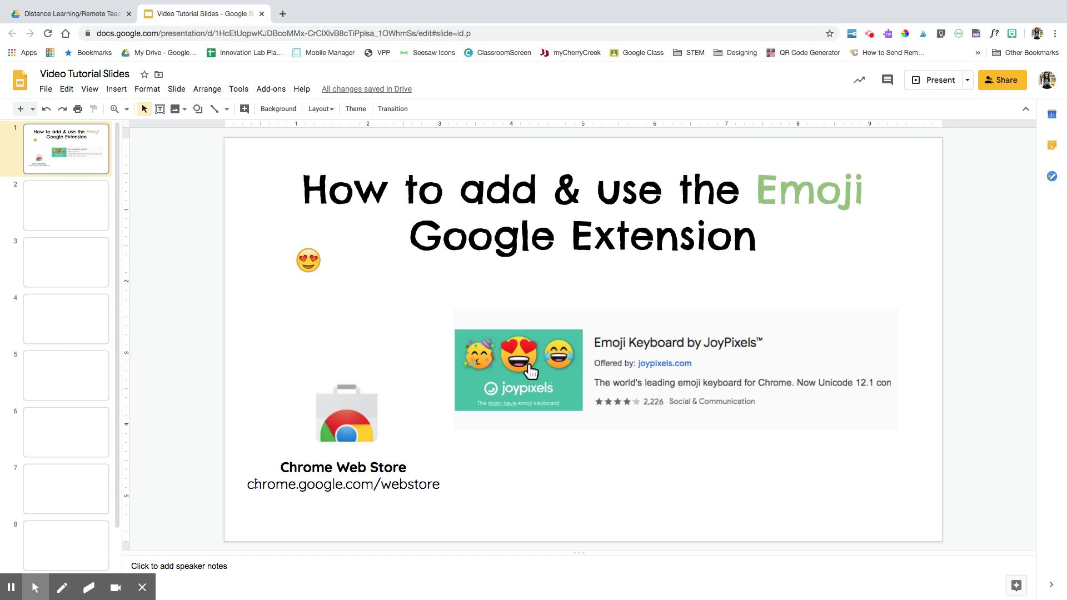
Highlight the chrome.google.com/webstore address in the title slide's Chrome Web Store caption.
left_click(252, 482)
left_click_drag(251, 485, 211, 483)
key("ctrl+c")
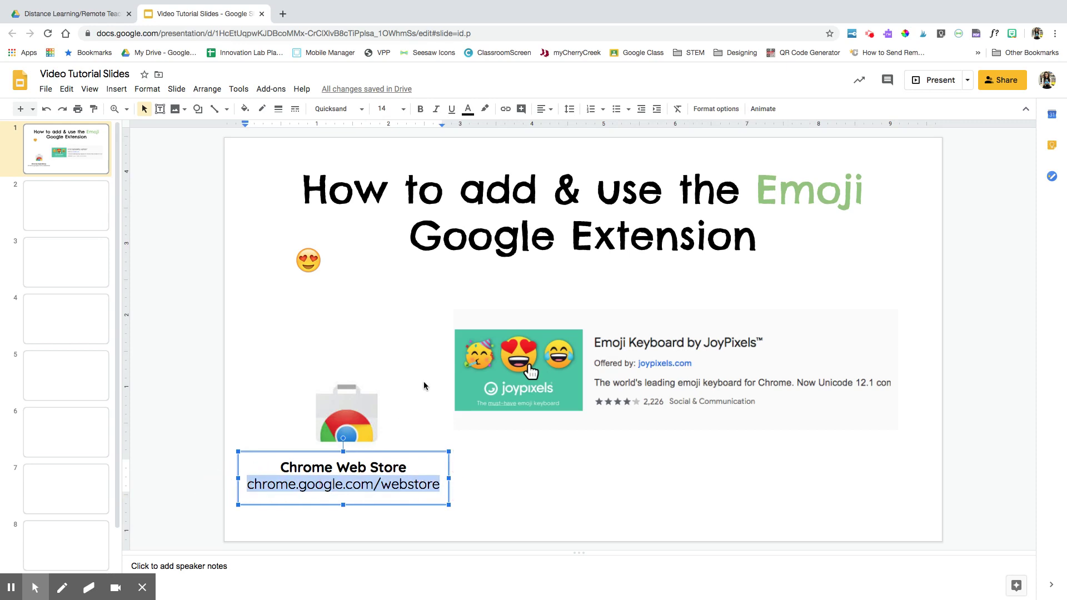
Open the copied chrome.google.com/webstore address in a new browser tab.
left_click(285, 13)
key("ctrl+v")
key("Return")
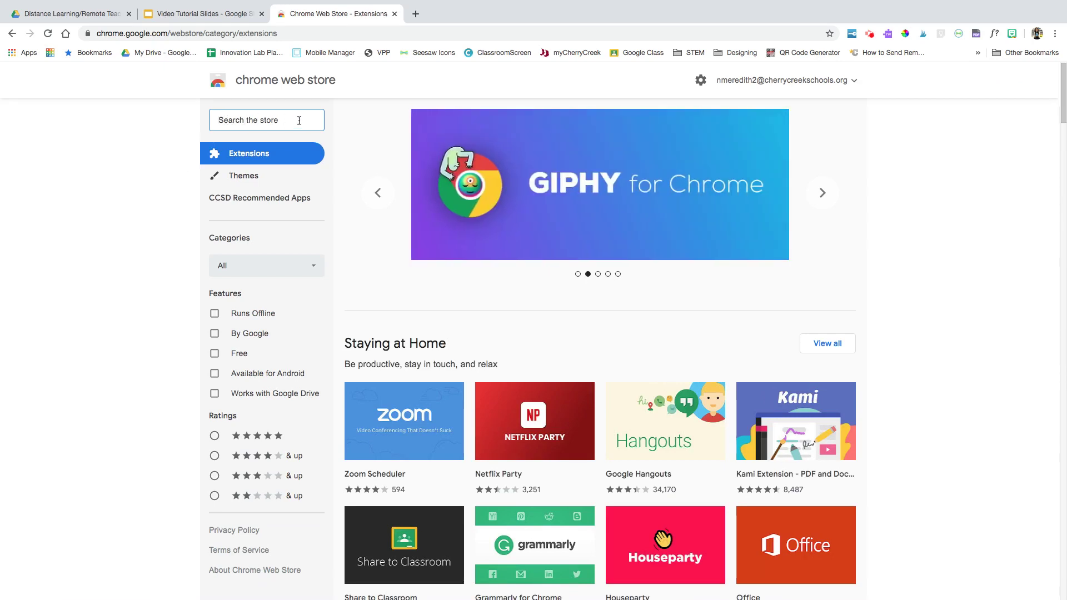
Search the Chrome Web Store for 'emoji keyboard by joy pixels'.
type("emoj")
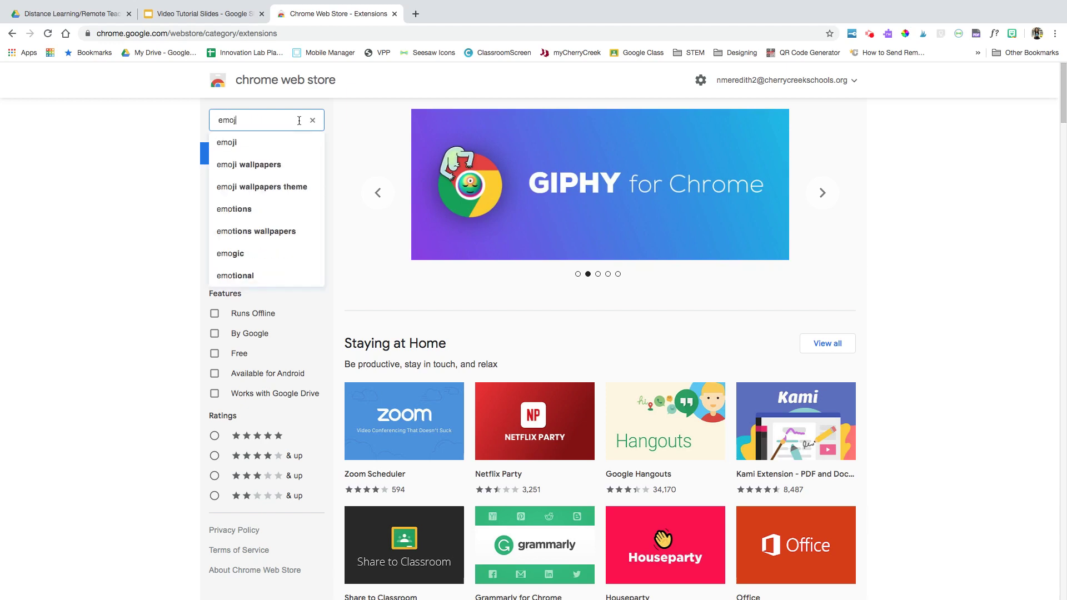
type("i keyboardb")
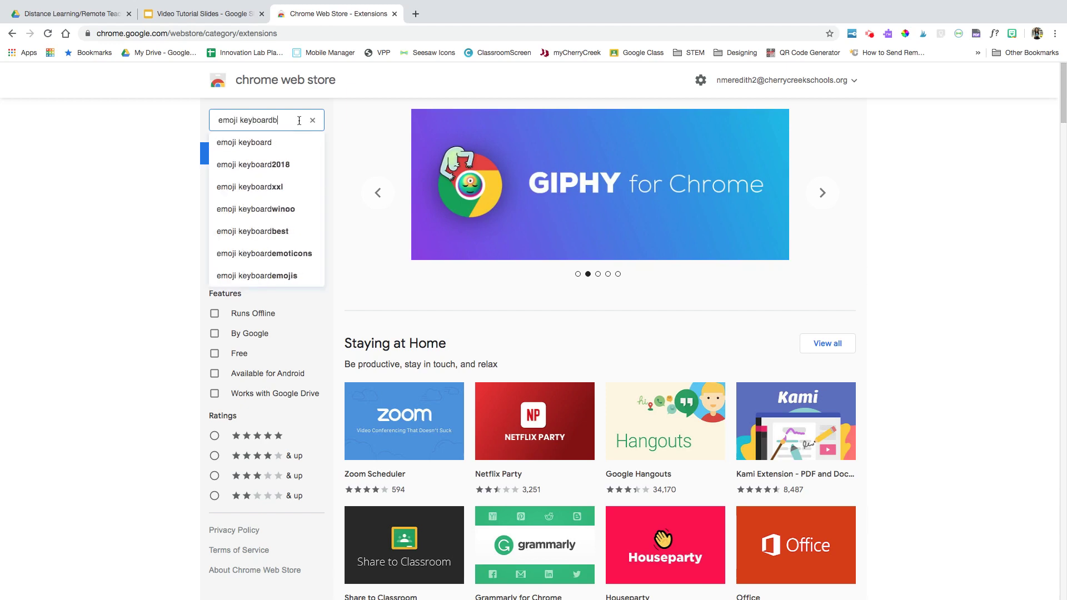
key("BackSpace")
type("by ")
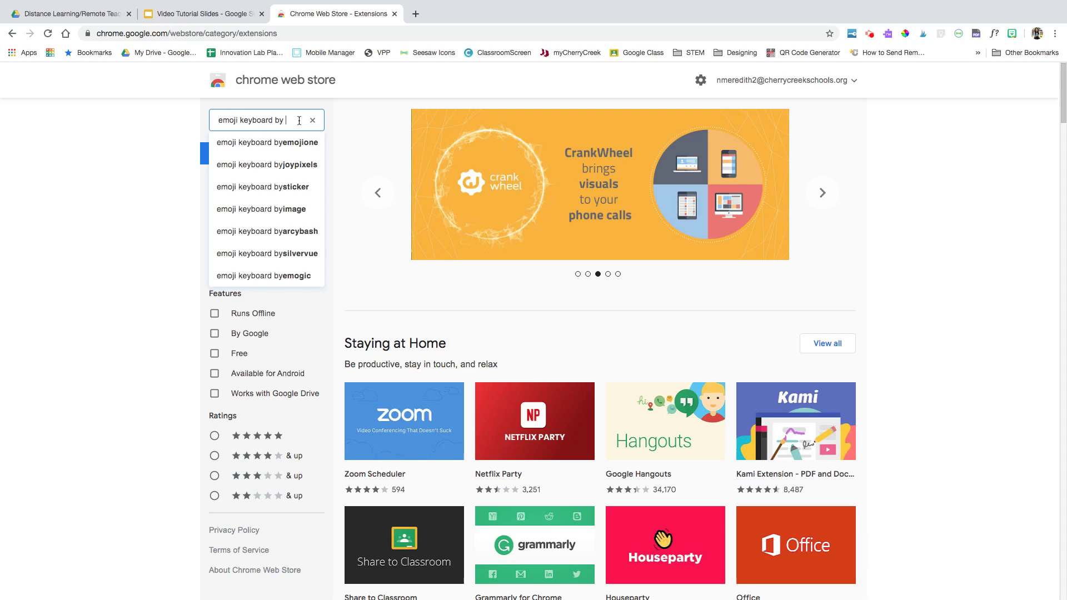
type("joy pixels")
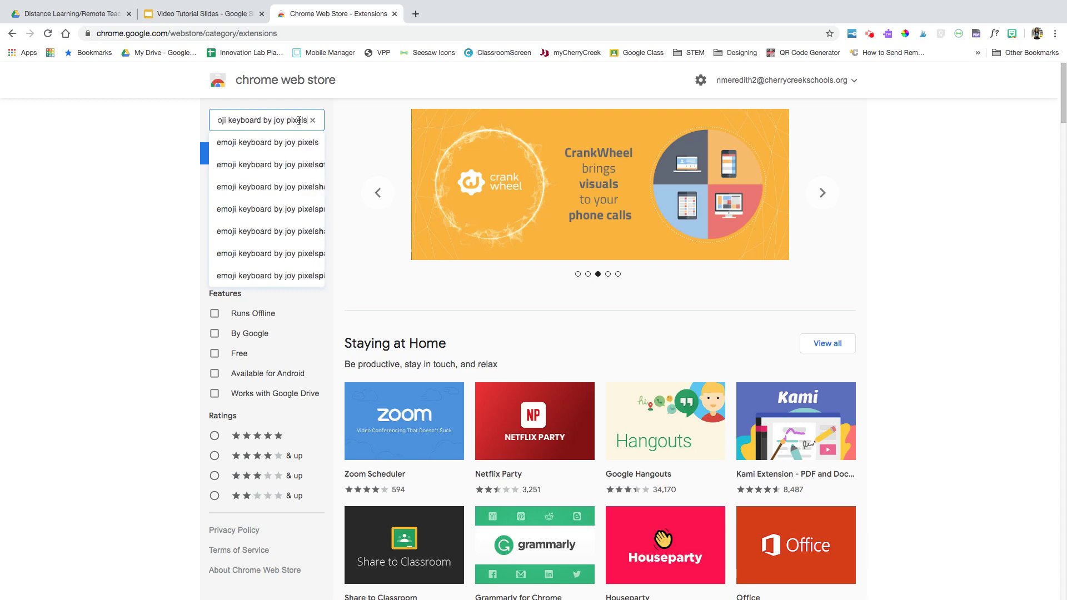
key("Return")
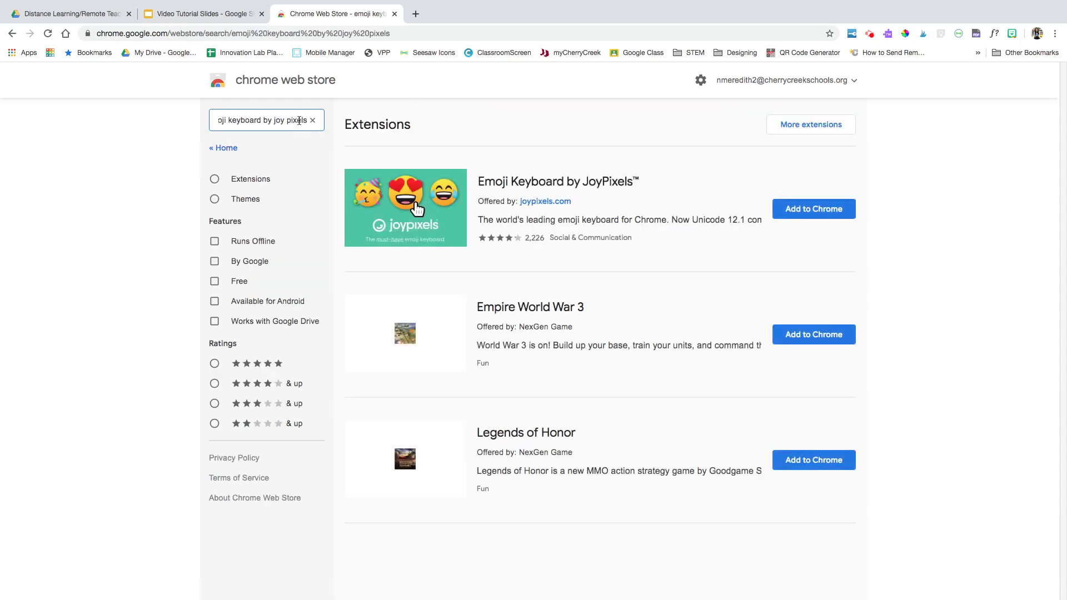
Open the Emoji Keyboard by JoyPixels™ listing and scroll through its Overview and version 5.5.0 details.
left_click(565, 184)
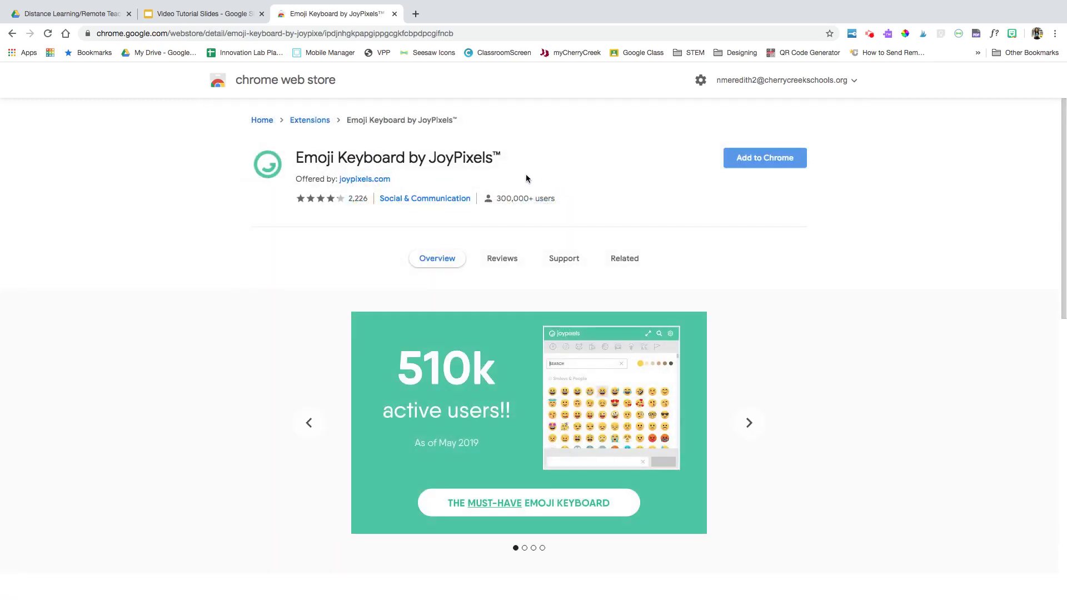
scroll(284, 321, "down", 6)
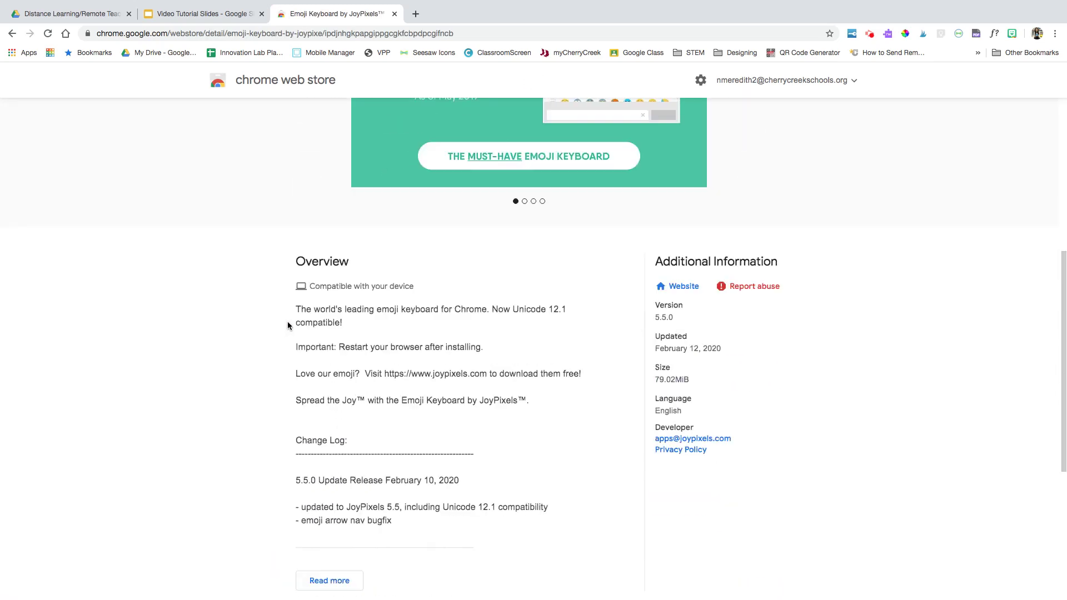
scroll(288, 325, "down", 5)
scroll(286, 325, "up", 8)
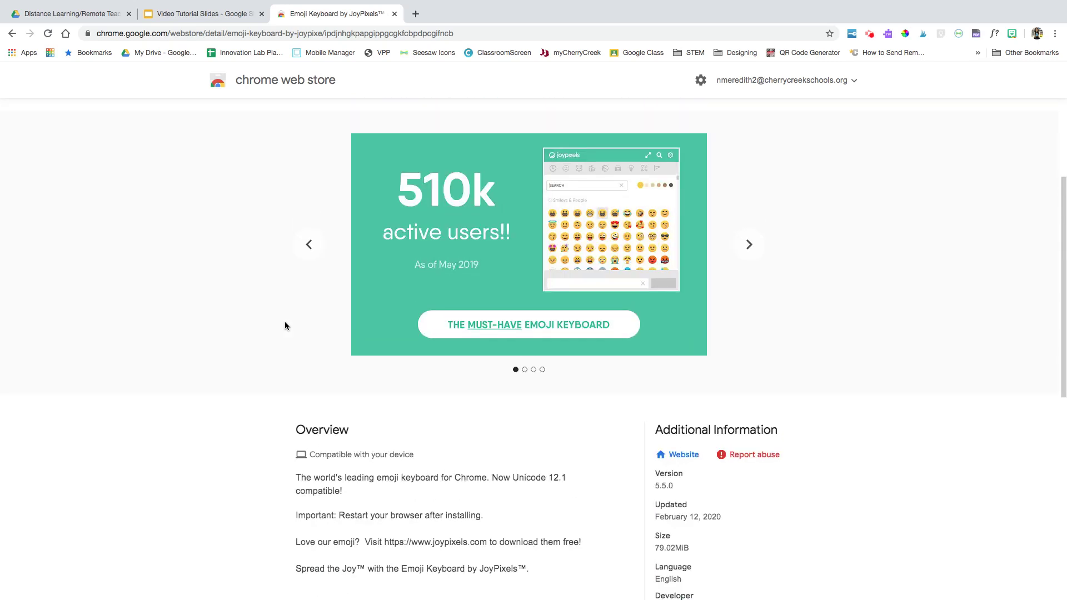
scroll(285, 325, "up", 3)
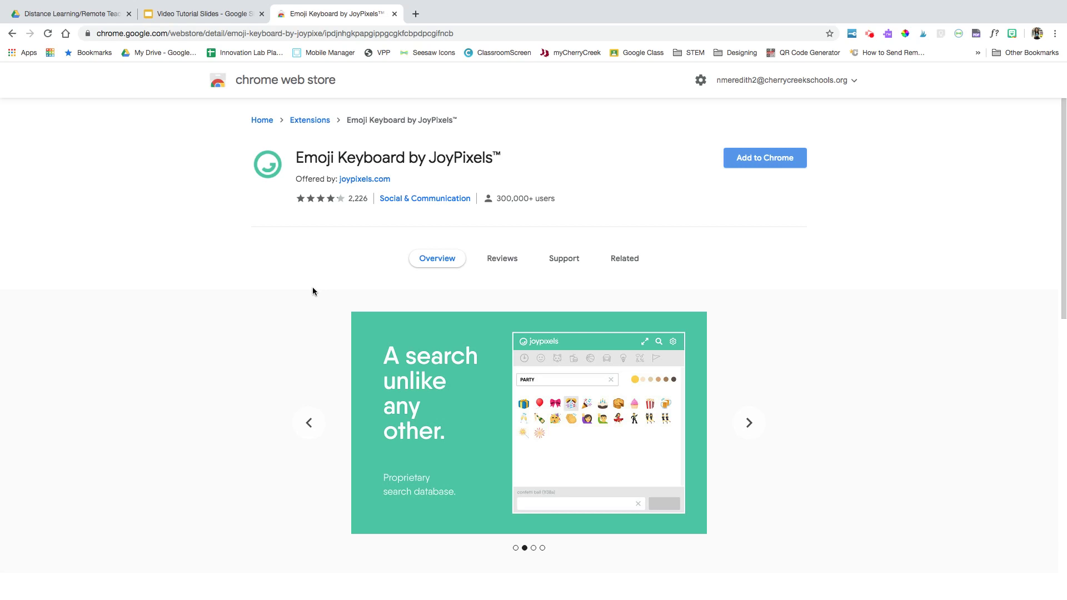
Add Emoji Keyboard by JoyPixels™ to Chrome after reviewing its permissions, then dismiss the added notice.
left_click(749, 162)
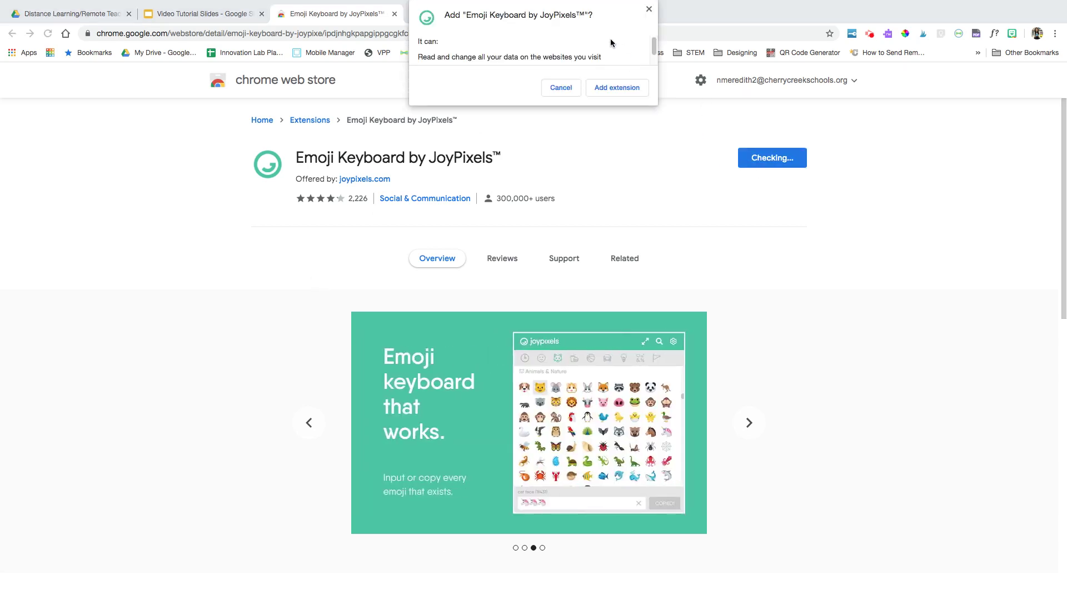
scroll(608, 45, "down", 2)
scroll(610, 52, "up", 1)
scroll(609, 53, "down", 1)
scroll(609, 52, "up", 1)
scroll(609, 51, "down", 1)
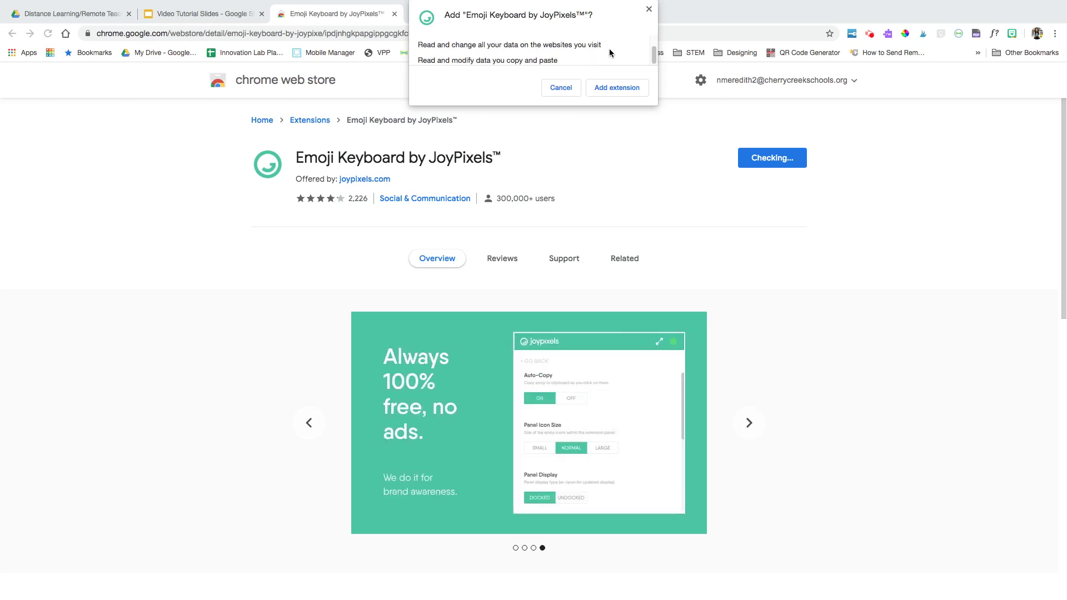
left_click(617, 87)
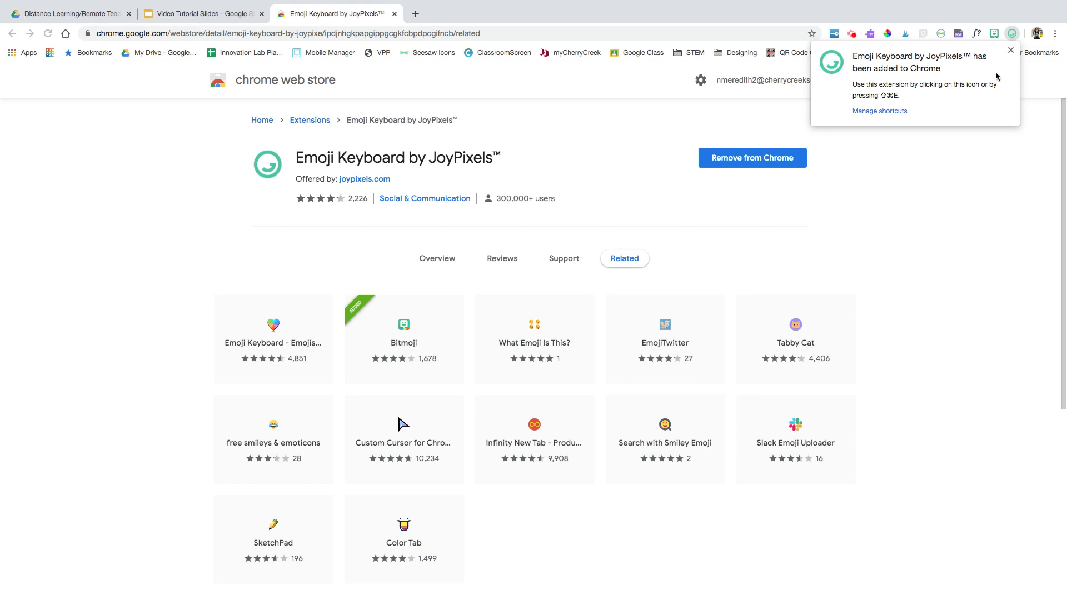
left_click(1010, 50)
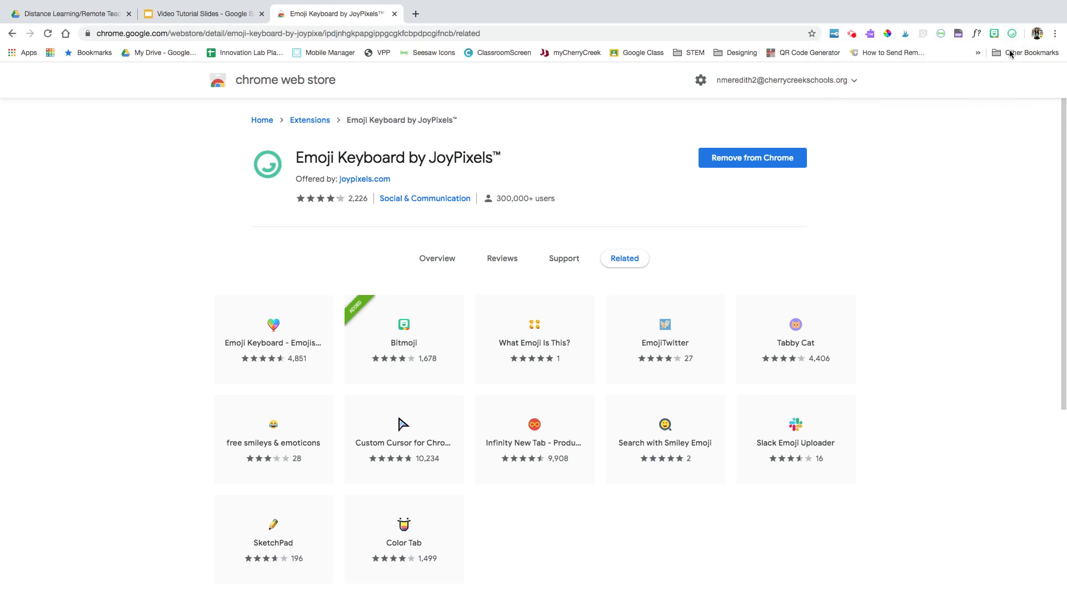
Return to the Video Tutorial Slides deck and open the JoyPixels emoji keyboard, scrolling its emoji list.
left_click(159, 15)
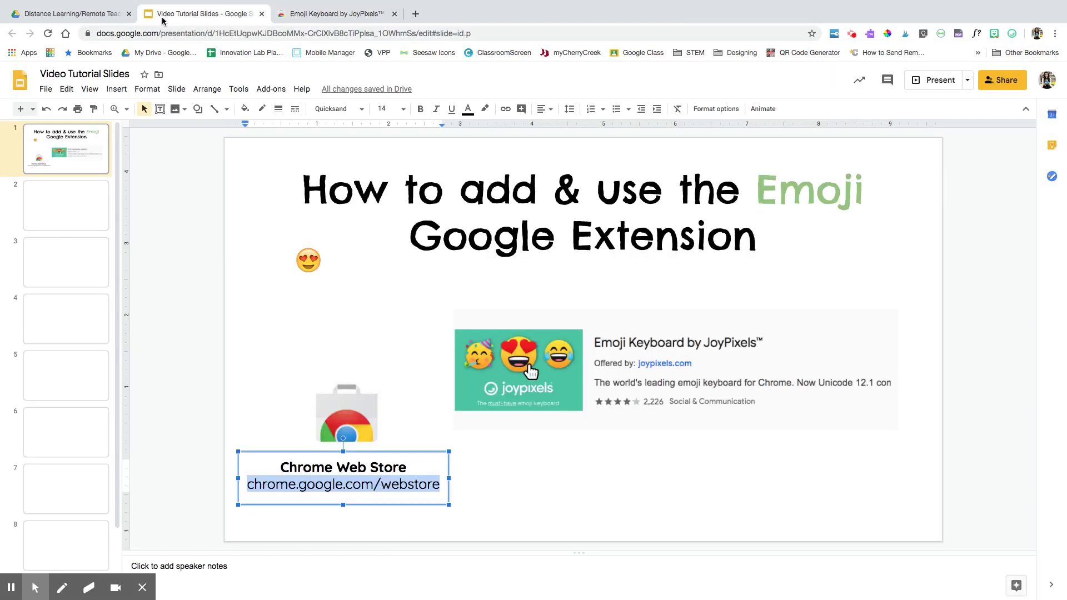
left_click(1011, 36)
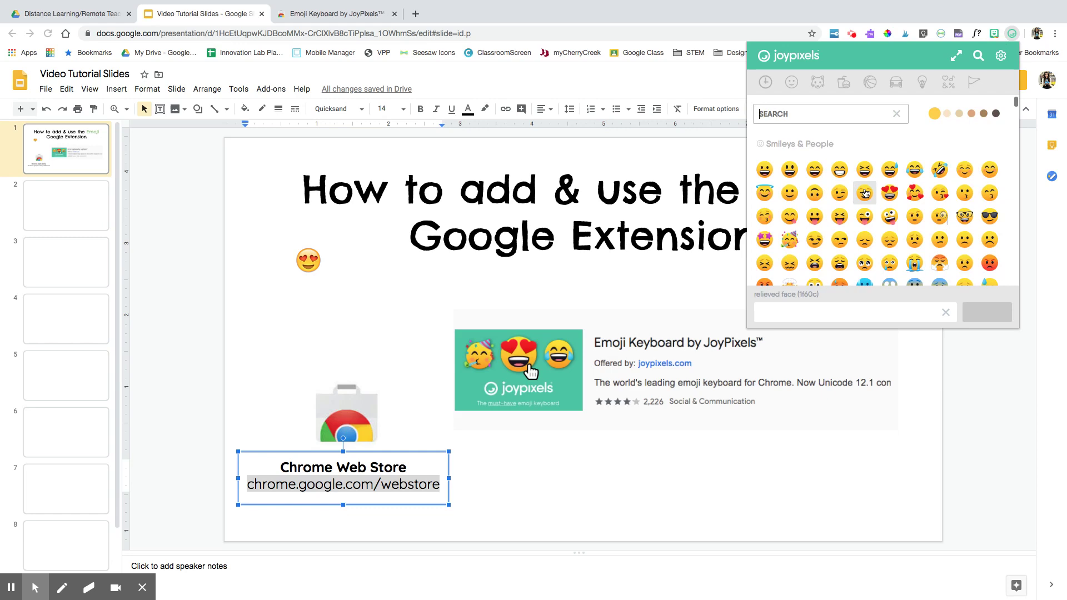
scroll(867, 206, "down", 6)
scroll(875, 206, "down", 20)
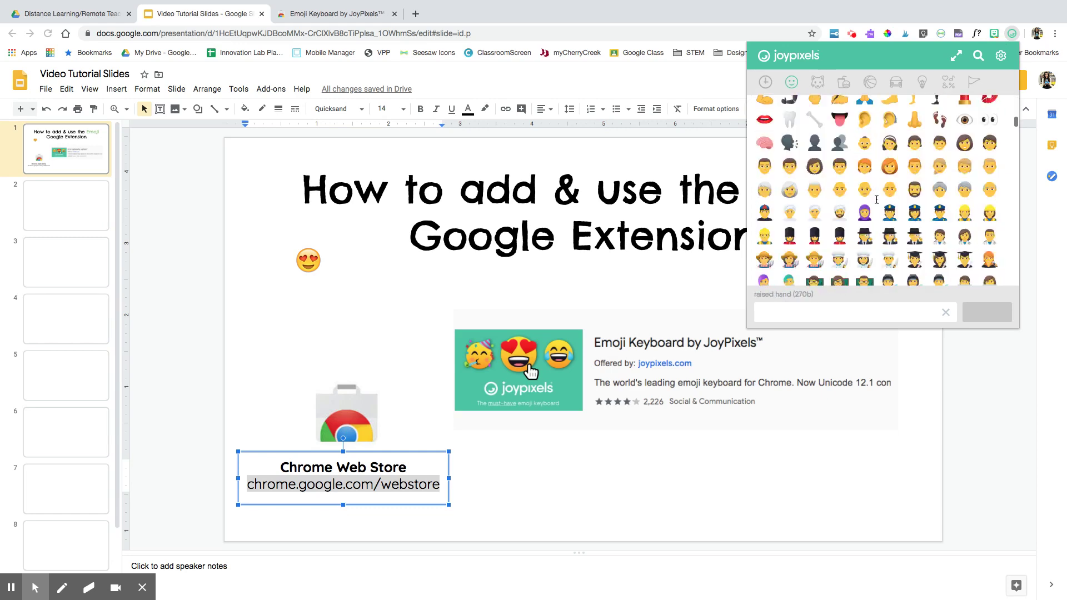
scroll(877, 201, "down", 10)
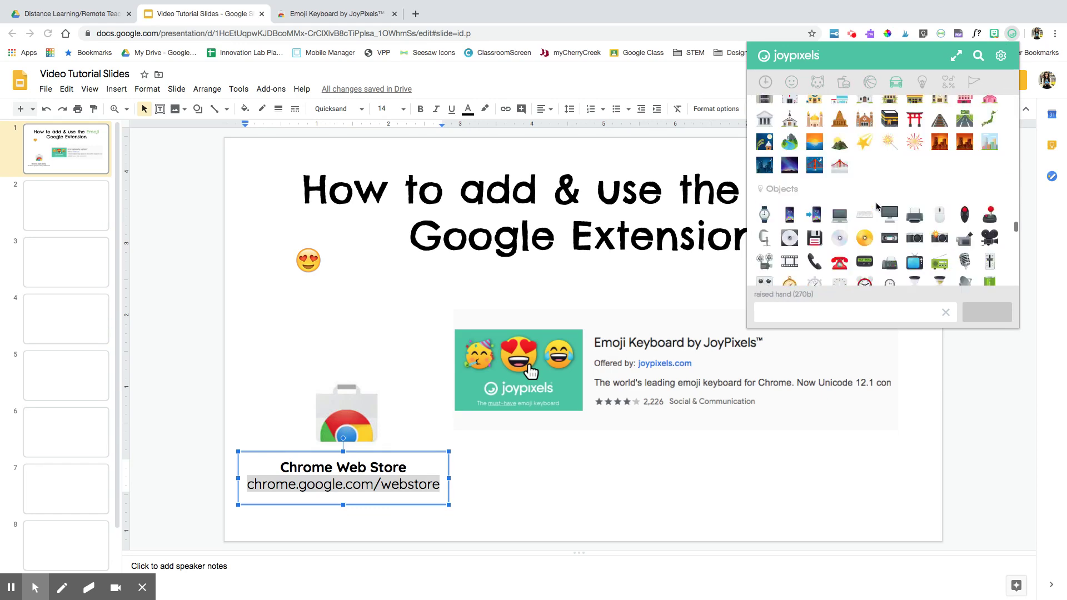
scroll(877, 199, "up", 15)
scroll(876, 198, "up", 10)
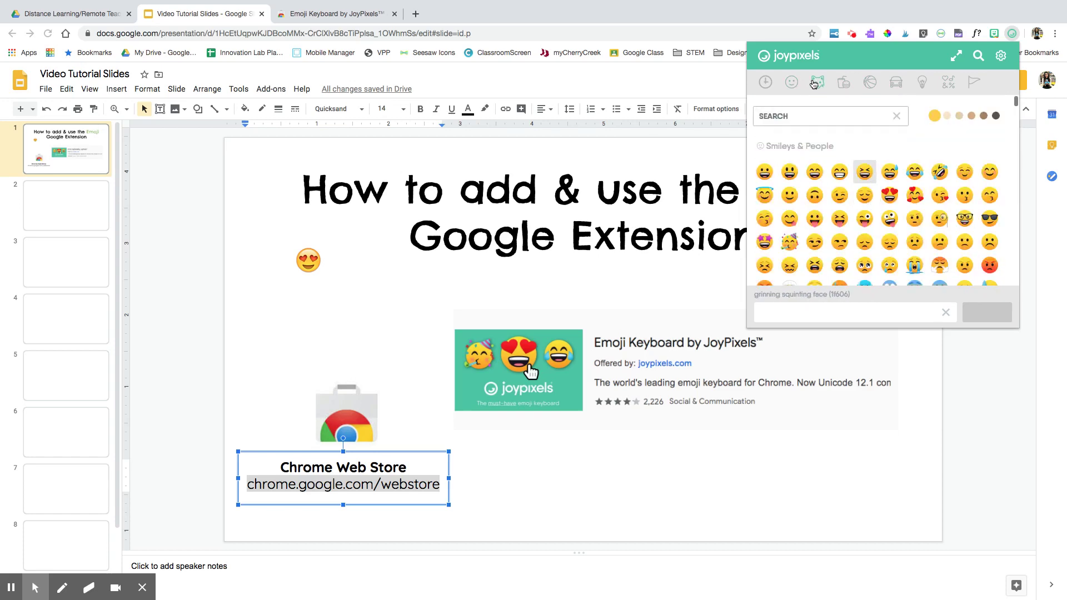
Browse the emoji categories through Travel, Objects and Symbols, then return to Smileys & People.
left_click(818, 83)
left_click(843, 82)
left_click(870, 82)
left_click(895, 83)
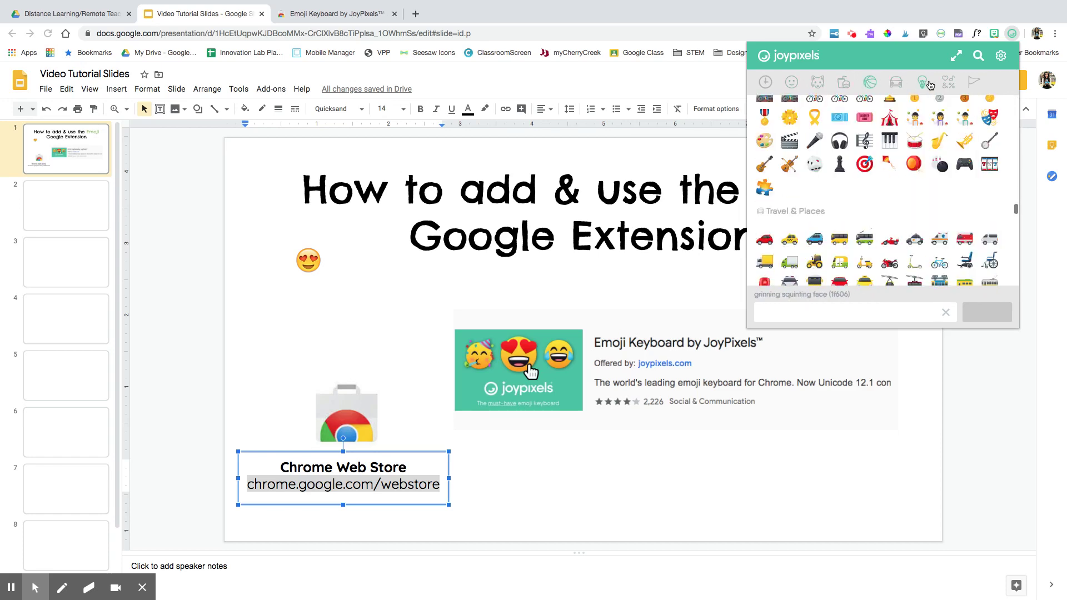
left_click(922, 82)
left_click(947, 82)
left_click(777, 86)
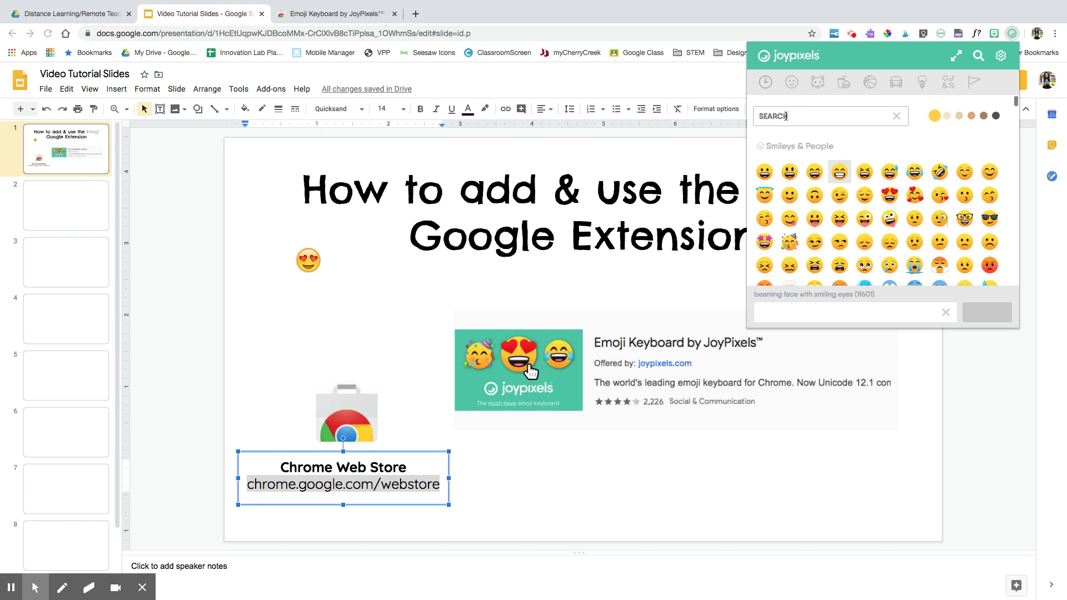
Search JoyPixels for 'HEART', remove the red heart from the copy box, and copy the green heart.
left_click(786, 116)
type("HEART")
key("Return")
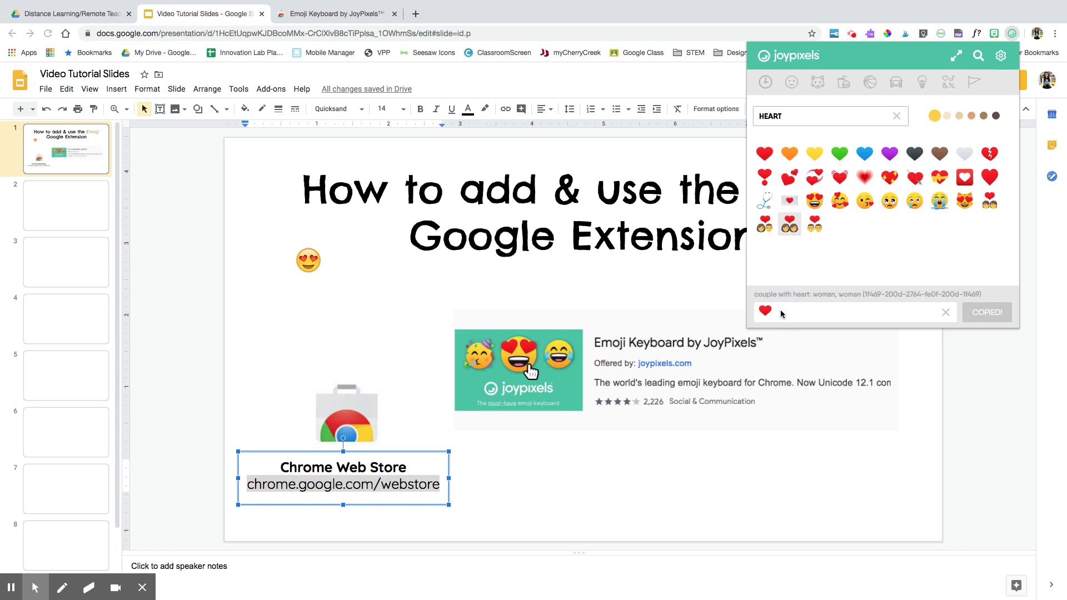
left_click(945, 312)
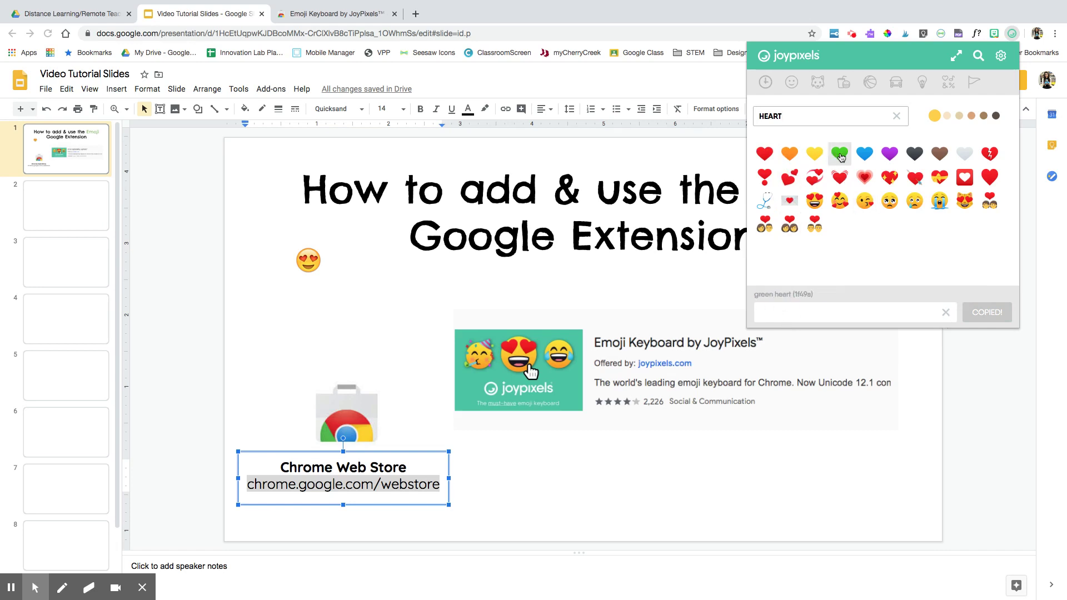
left_click(839, 154)
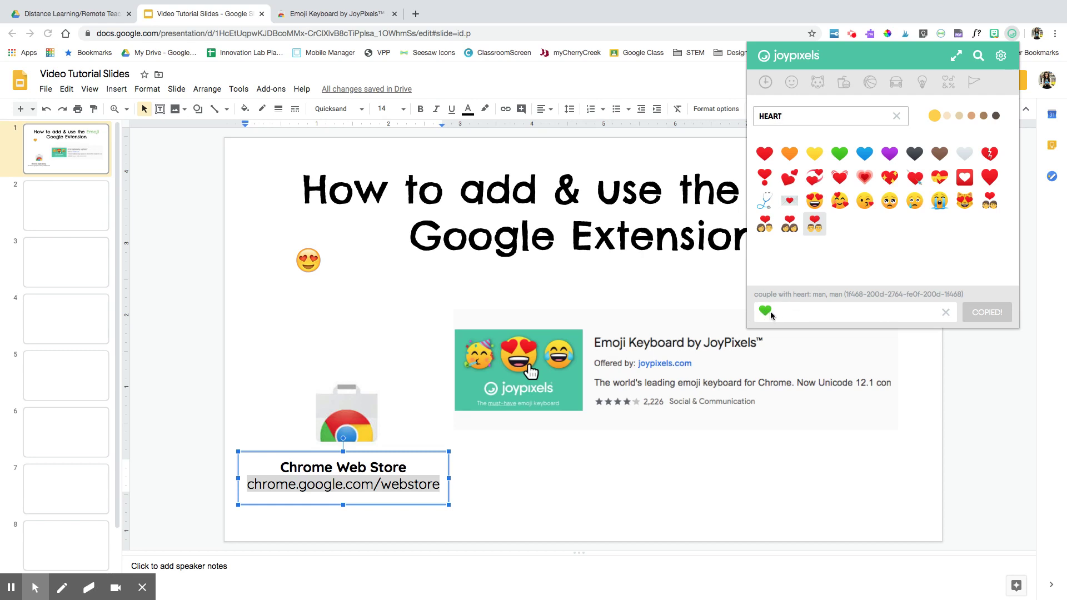
Close the emoji keyboard and draw a new text box below the heart-eyes emoji.
left_click(218, 303)
left_click(255, 323)
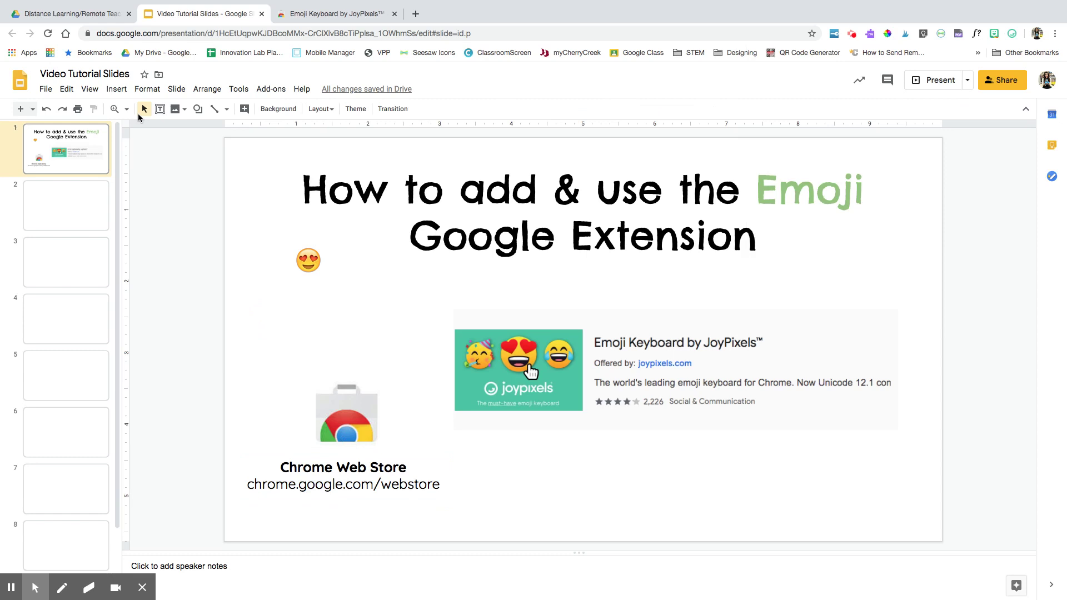
left_click(159, 108)
left_click_drag(337, 274, 405, 327)
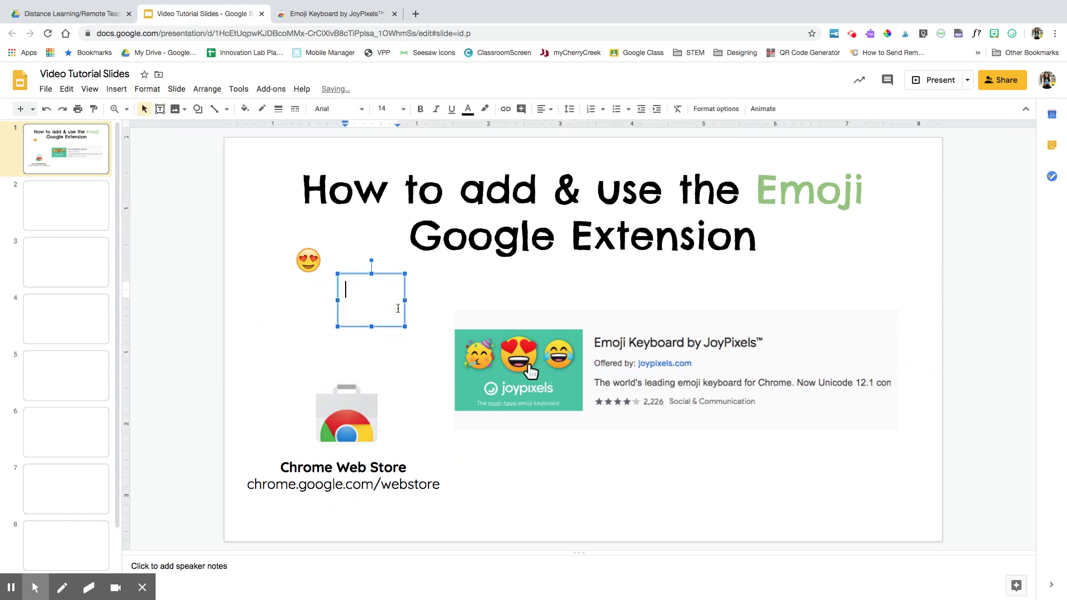
right_click(368, 290)
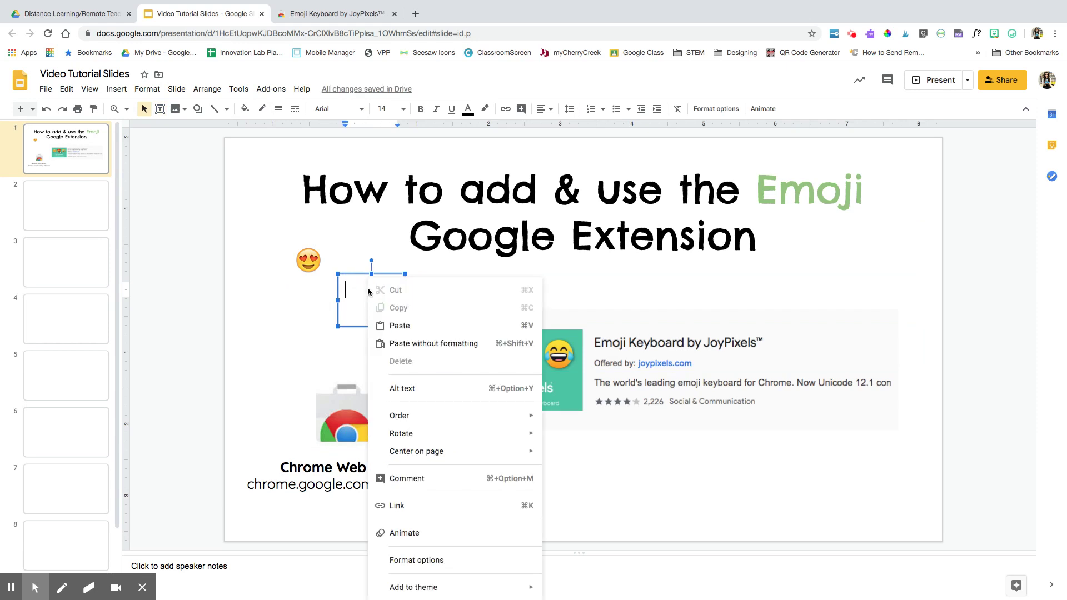
key("Escape")
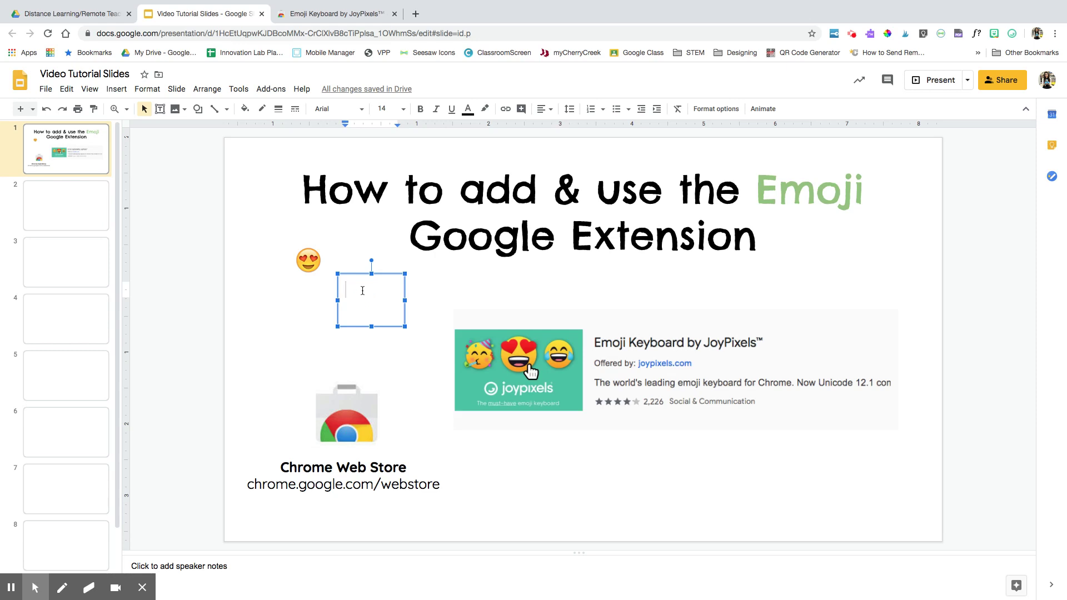
Paste the green heart into the box, enlarge it to font size 63, and stretch the box to fit.
type("💚")
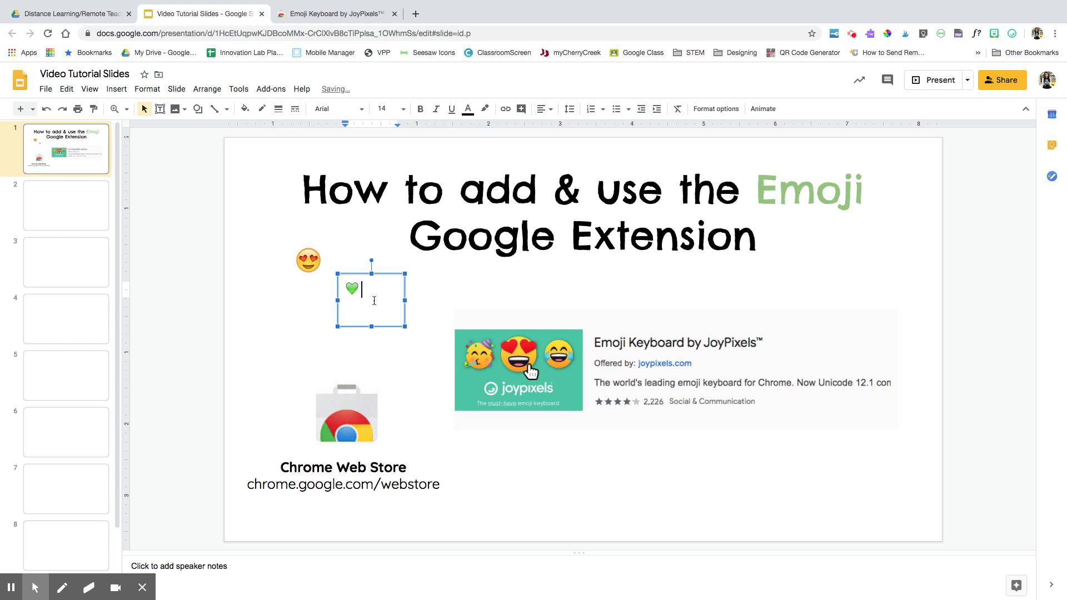
left_click_drag(363, 291, 336, 300)
key("super+shift+period")
key("super+shift+period")
key("super+shift+period")
key("super+shift+period")
key("super+shift+period")
key("super+shift+period")
key("super+shift+period")
key("super+shift+period")
key("super+shift+period")
key("super+shift+period")
key("super+shift+period")
key("super+shift+period")
key("super+shift+period")
key("super+shift+period")
key("super+shift+period")
key("super+shift+period")
key("super+shift+period")
key("super+shift+period")
key("super+shift+period")
key("super+shift+period")
key("super+shift+period")
key("super+shift+period")
key("super+shift+period")
key("super+shift+period")
key("super+shift+period")
key("super+shift+period")
key("super+shift+period")
key("super+shift+period")
key("super+shift+period")
key("super+shift+period")
key("super+shift+period")
key("super+shift+period")
key("super+shift+period")
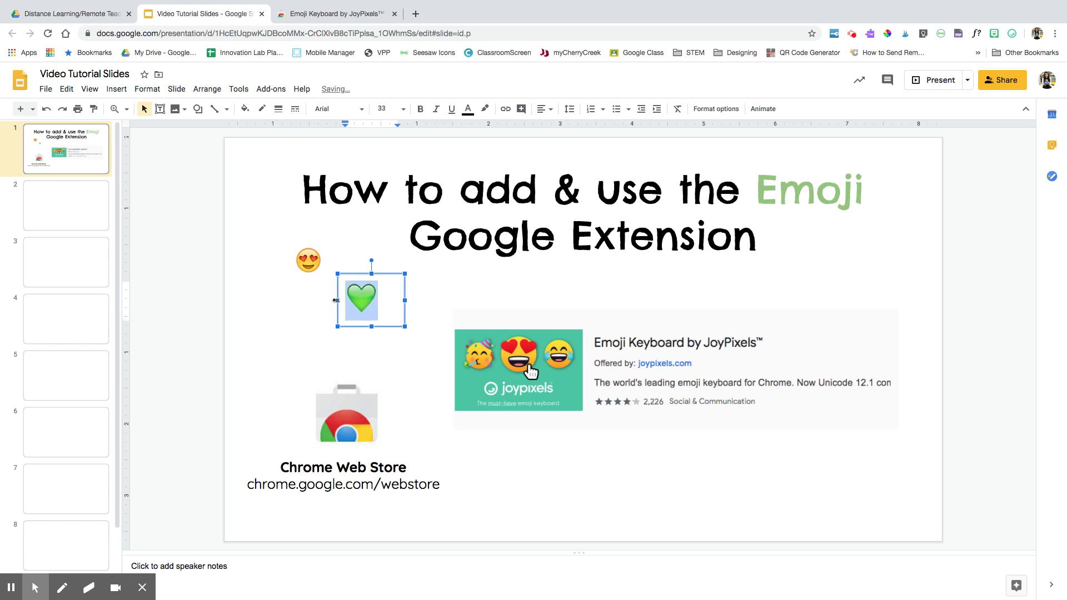
key("super+shift+period")
key("super+shift+period")
key("super+shift+period")
key("super+shift+period")
key("super+shift+period")
key("super+shift+period")
key("super+shift+period")
key("super+shift+period")
key("super+shift+period")
key("super+shift+period")
key("super+shift+period")
key("super+shift+period")
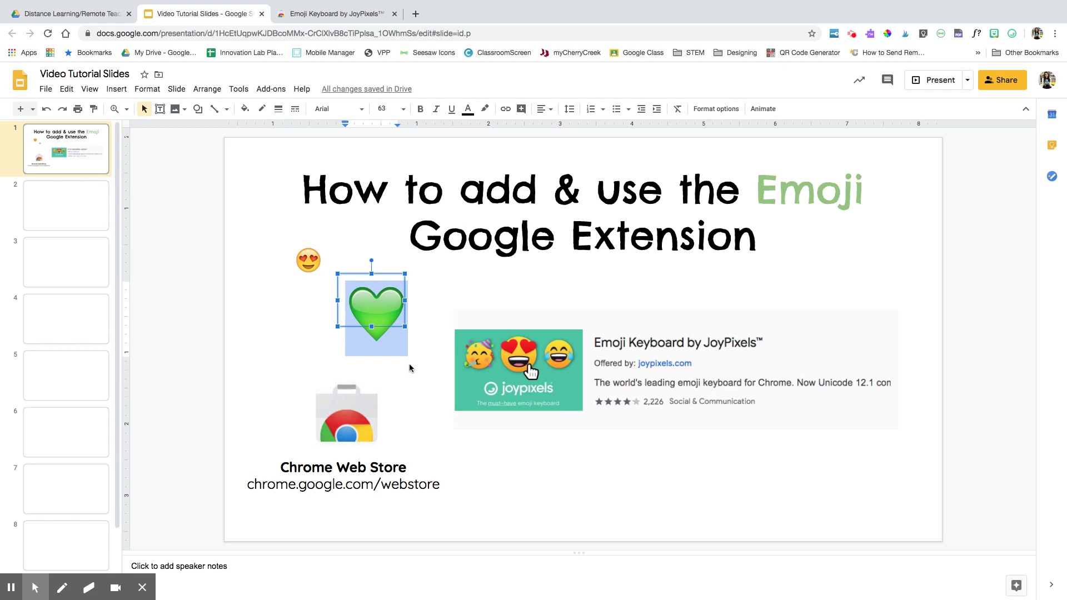
left_click_drag(371, 326, 371, 346)
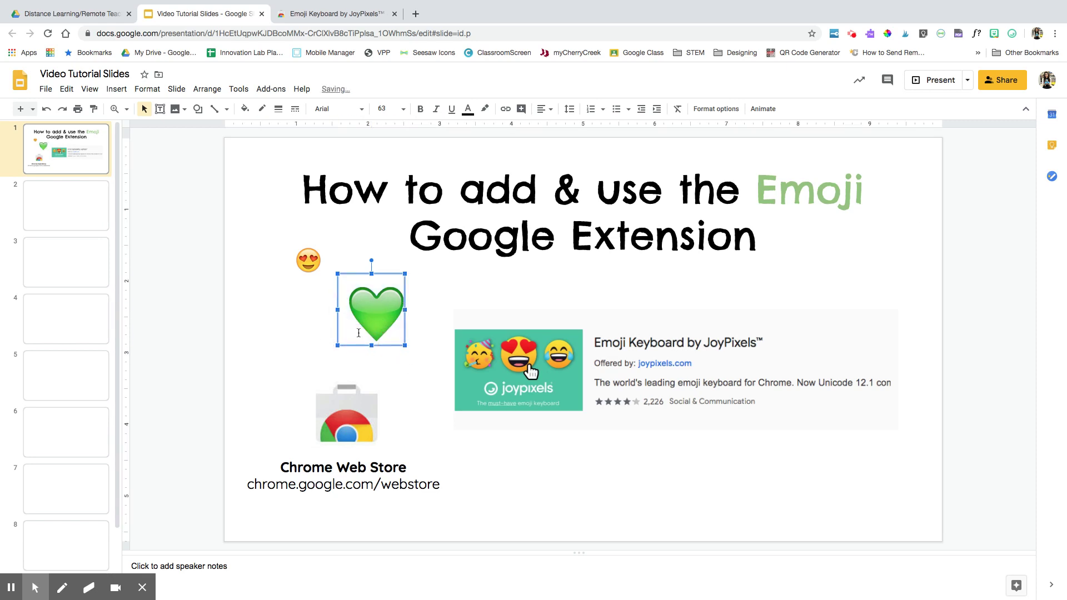
left_click(198, 278)
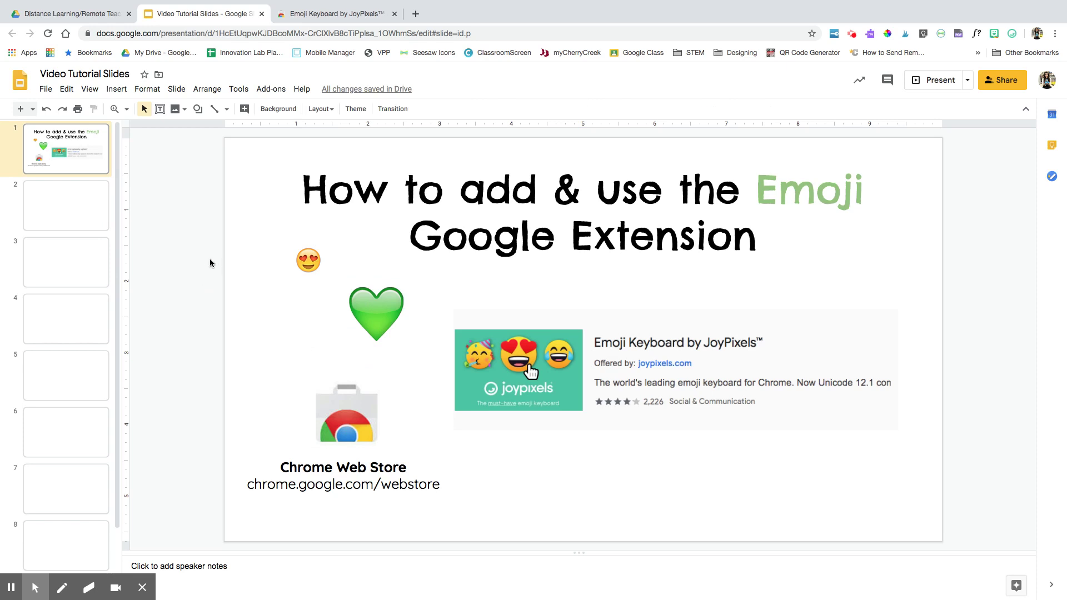